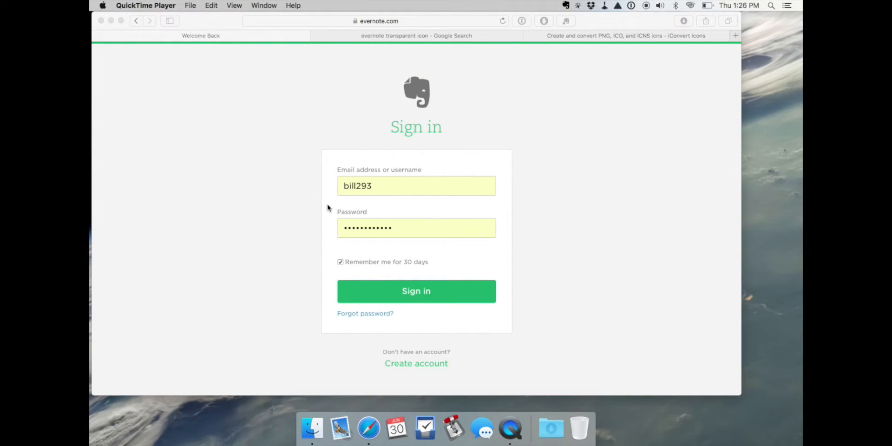
Create a desktop shortcut to the Evernote sign-in page from the browser's current web address.
left_click(430, 23)
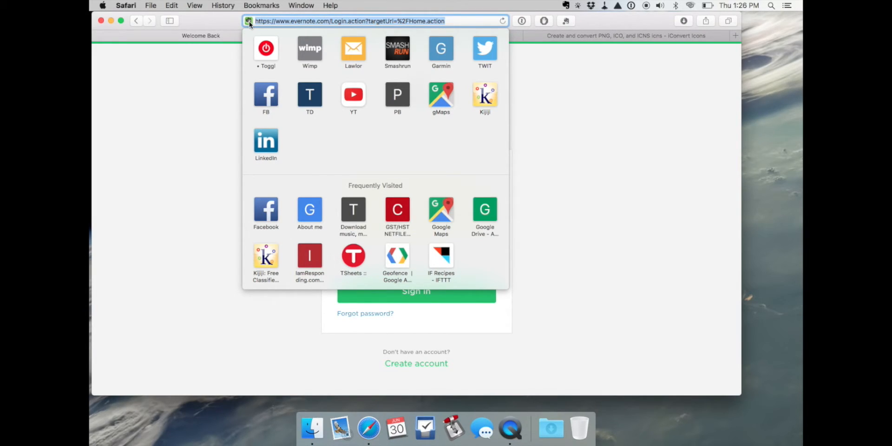
left_click_drag(249, 23, 774, 137)
left_click_drag(770, 180, 764, 179)
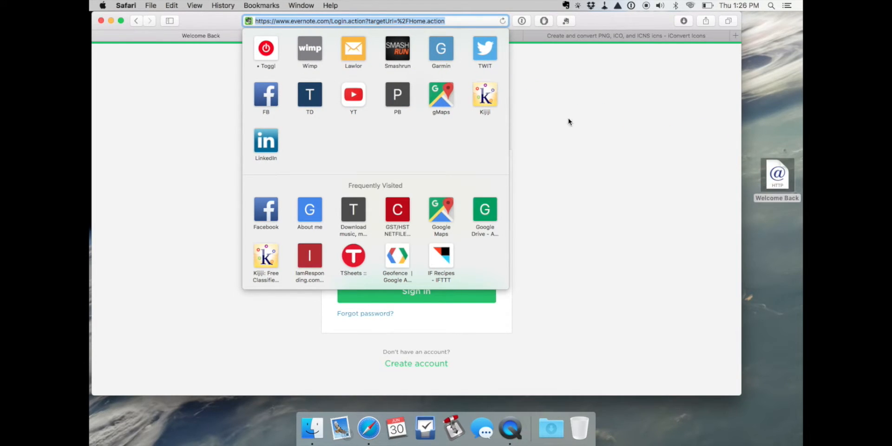
left_click(605, 158)
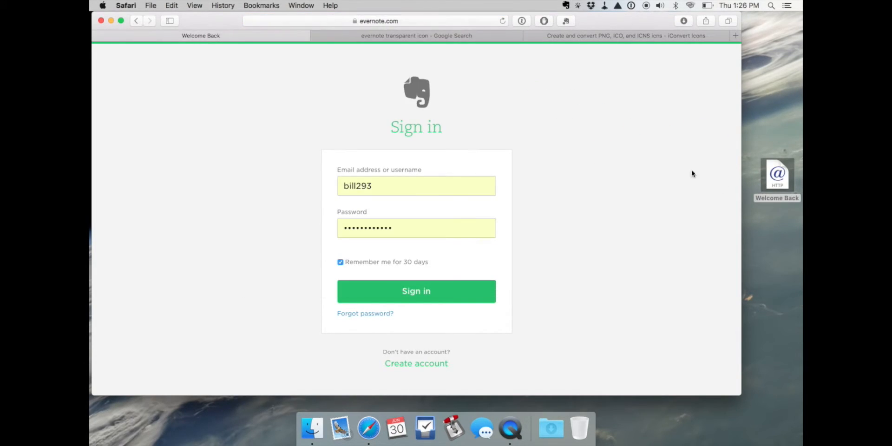
Rename the new desktop web shortcut as "Evernote (Web)".
left_click(785, 175)
key("Return")
type("Evernote (Web")
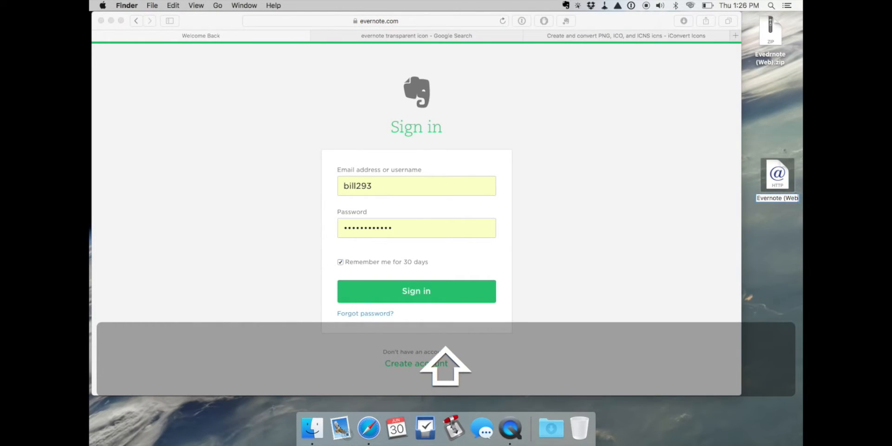
type(")")
key("Return")
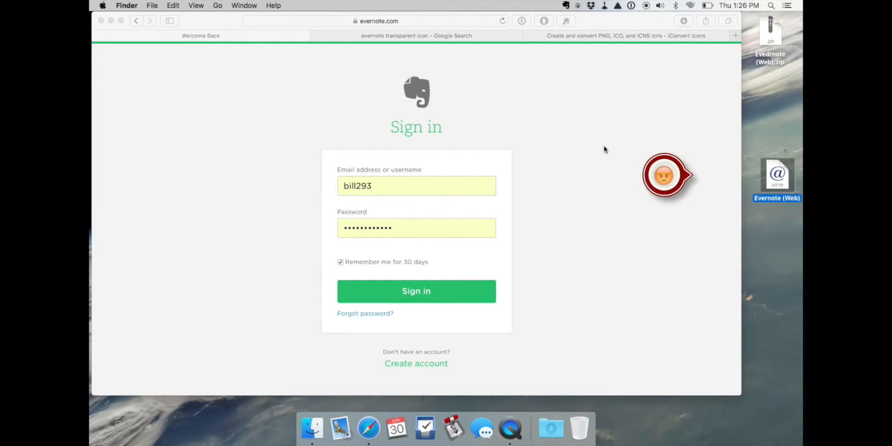
Save the green watercolour Evernote elephant icon from the "evernote transparent icon" Google image results to the desktop.
left_click(448, 36)
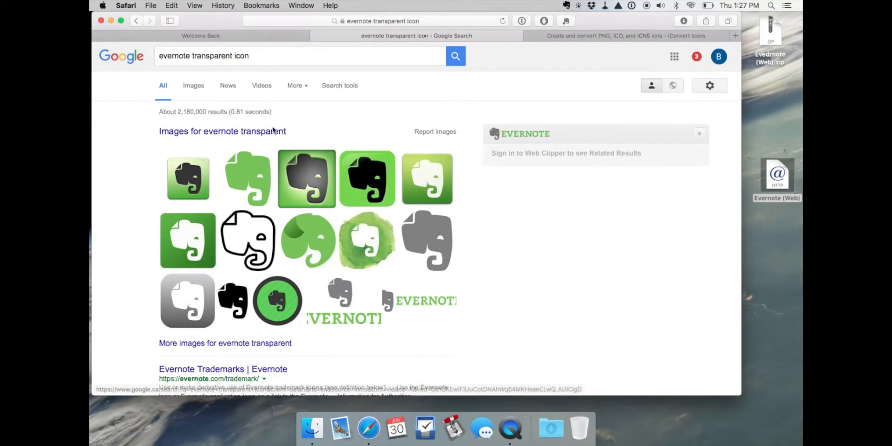
left_click(194, 87)
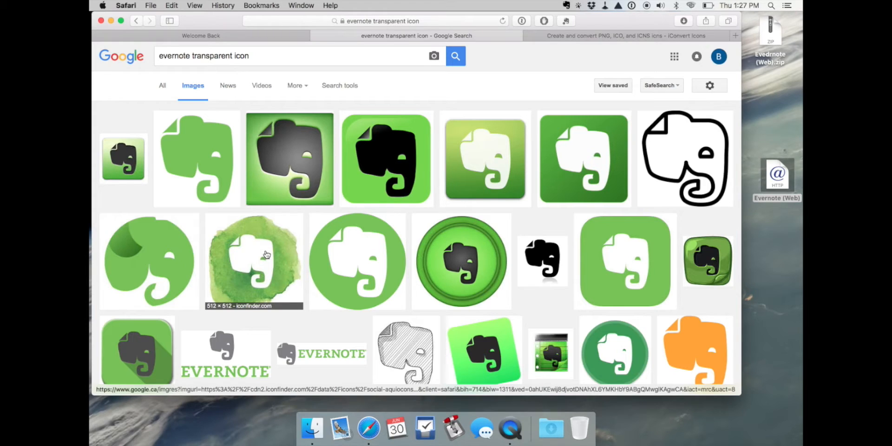
left_click(266, 254)
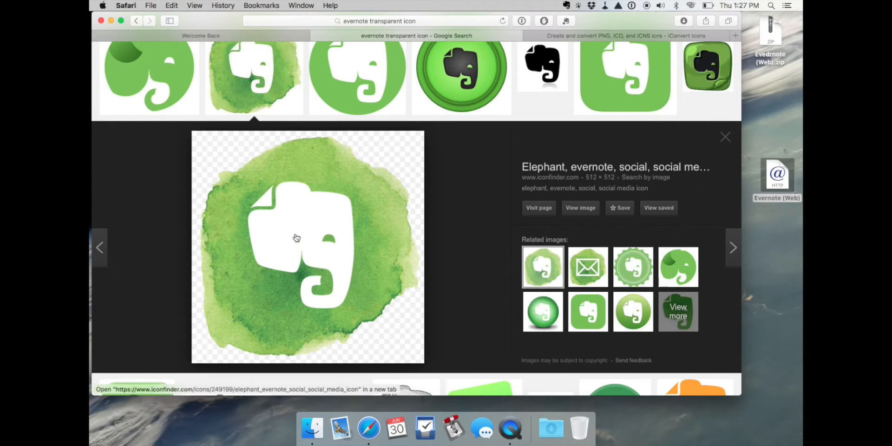
left_click_drag(297, 238, 770, 269)
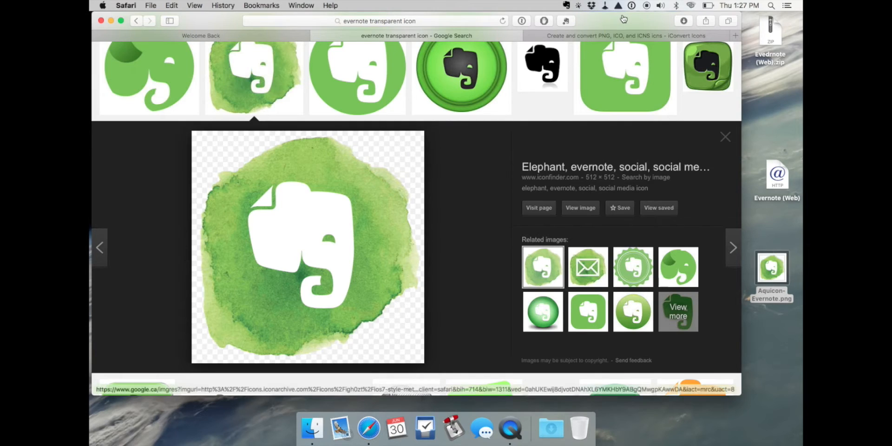
Open the online version of iConvert Icons and upload Aquicon-Evernote.png from the desktop for conversion.
left_click(620, 37)
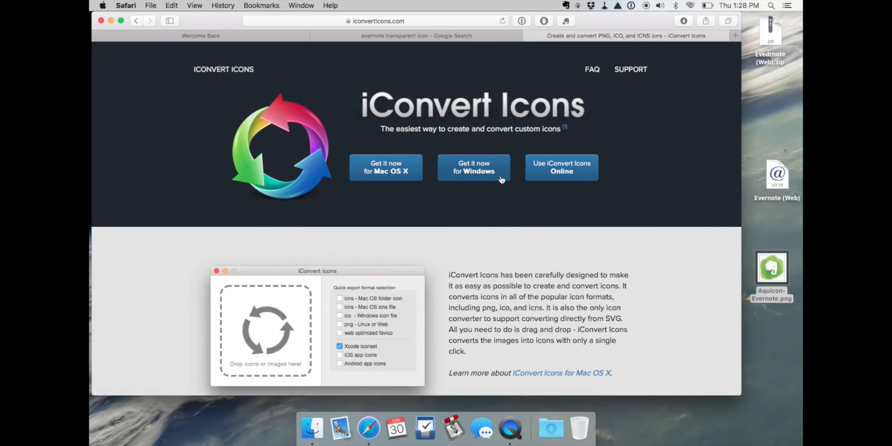
left_click(569, 173)
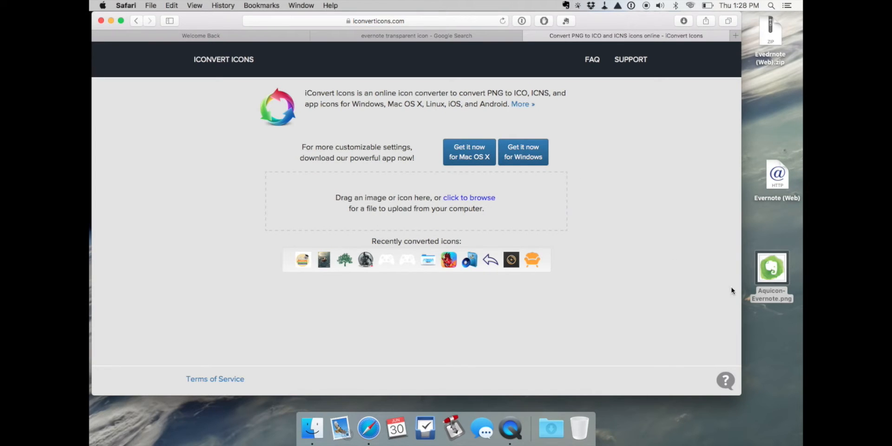
left_click_drag(779, 275, 382, 201)
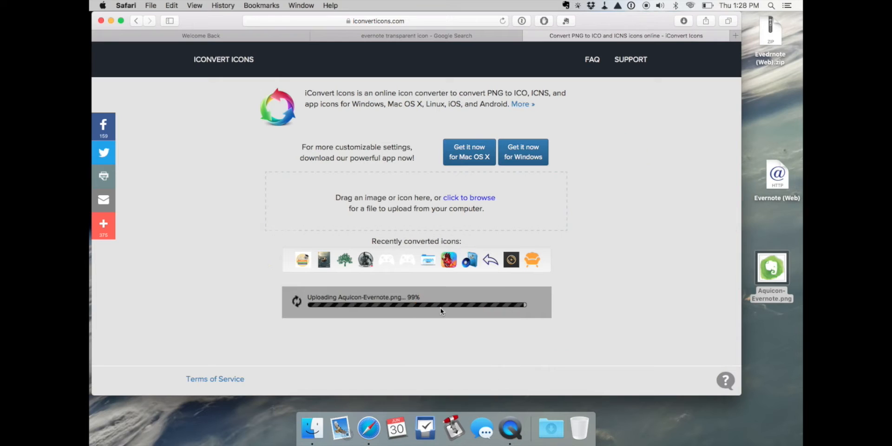
Download the converted Evernote icon as icns (finder ready) and open the downloaded archive to extract the icon file.
scroll(659, 302, "down", 3)
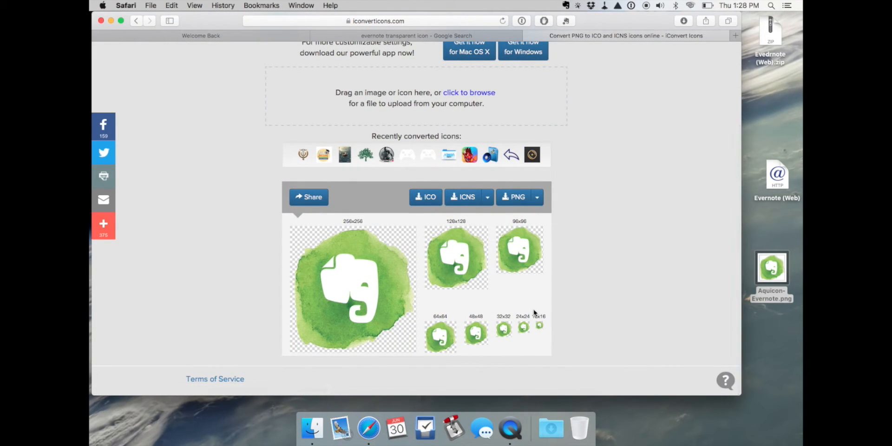
left_click(487, 198)
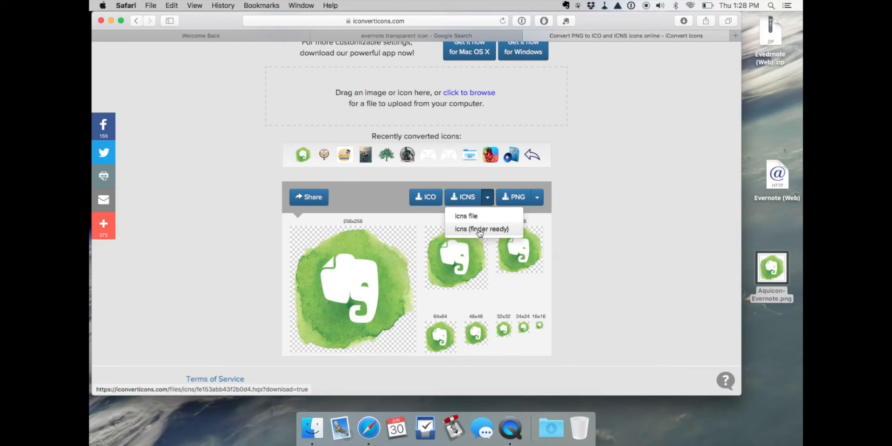
left_click(479, 229)
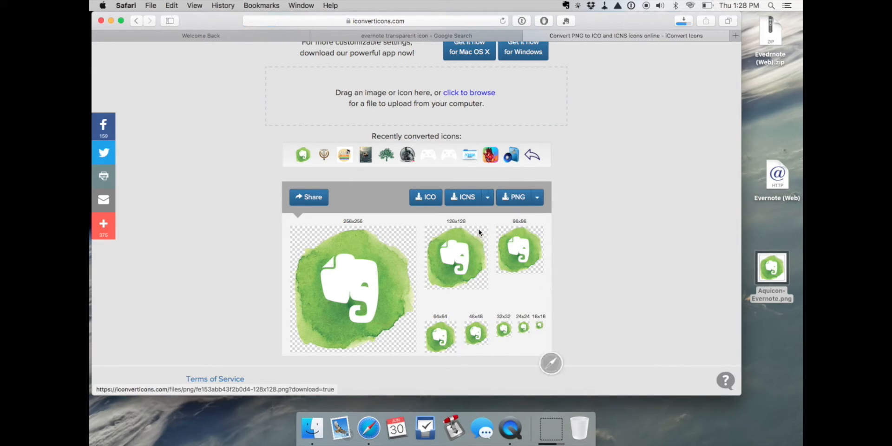
left_click(550, 430)
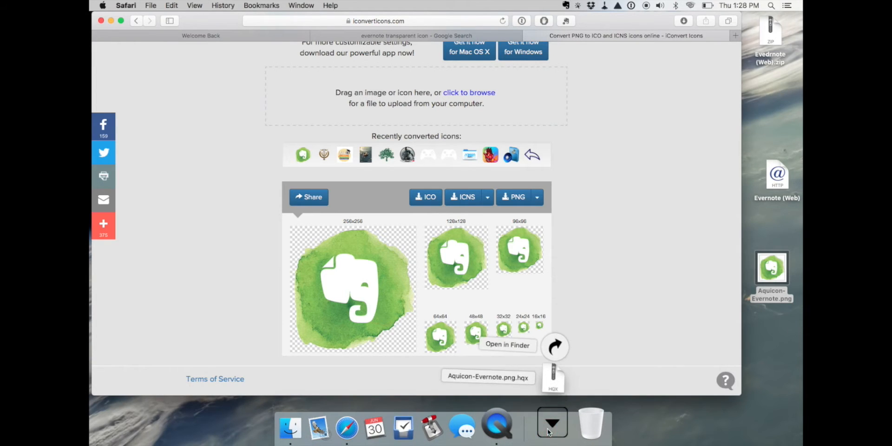
left_click(553, 381)
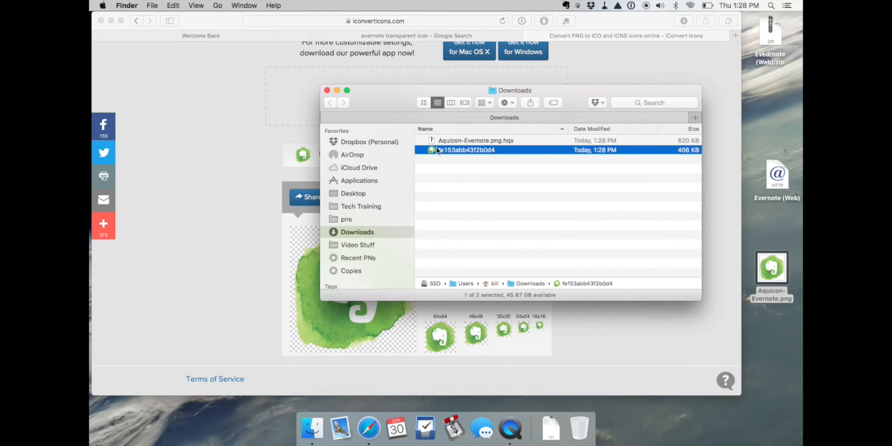
Replace the Evernote (Web) shortcut's icon with the converted icon from Downloads in its Info window, with the browser minimised.
left_click(112, 21)
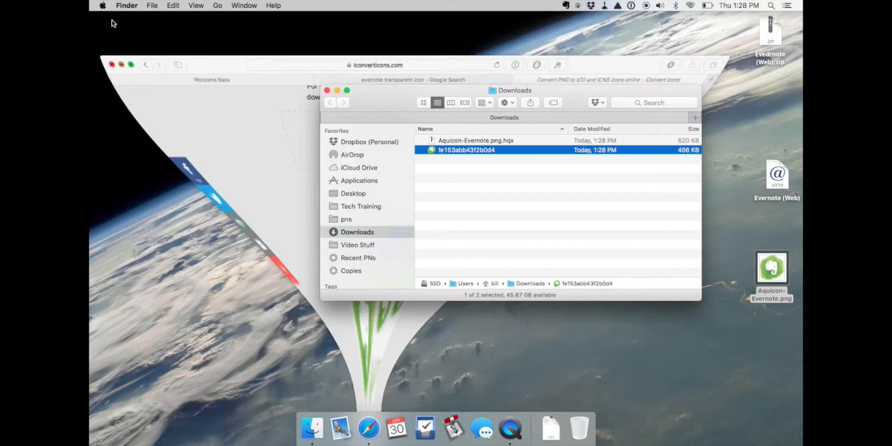
left_click_drag(777, 175, 763, 157)
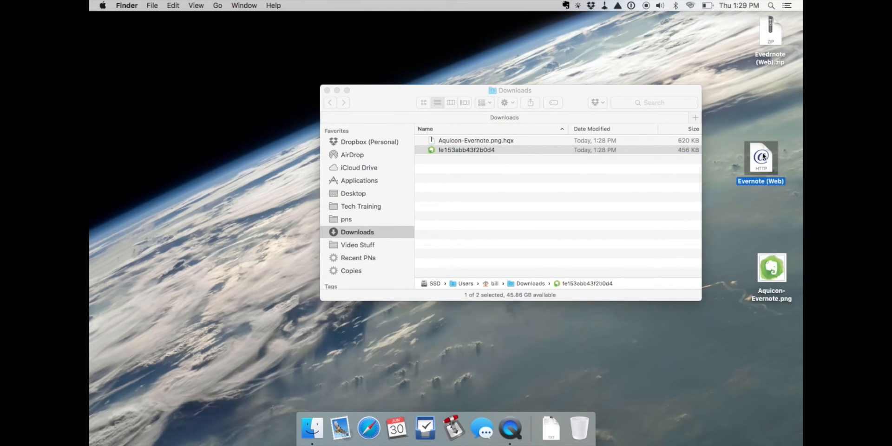
key("super")
key("super+i")
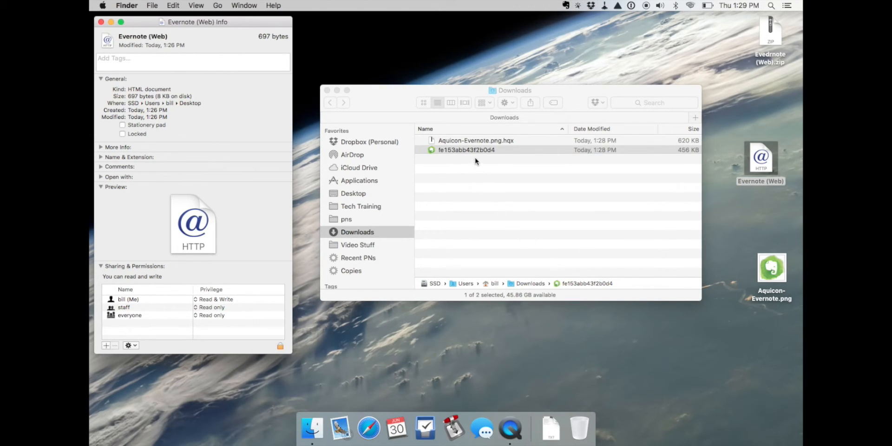
left_click_drag(474, 150, 108, 42)
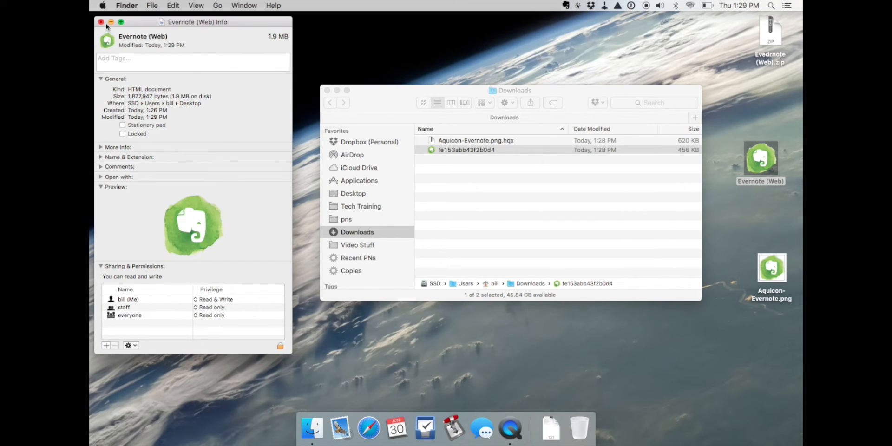
left_click(101, 22)
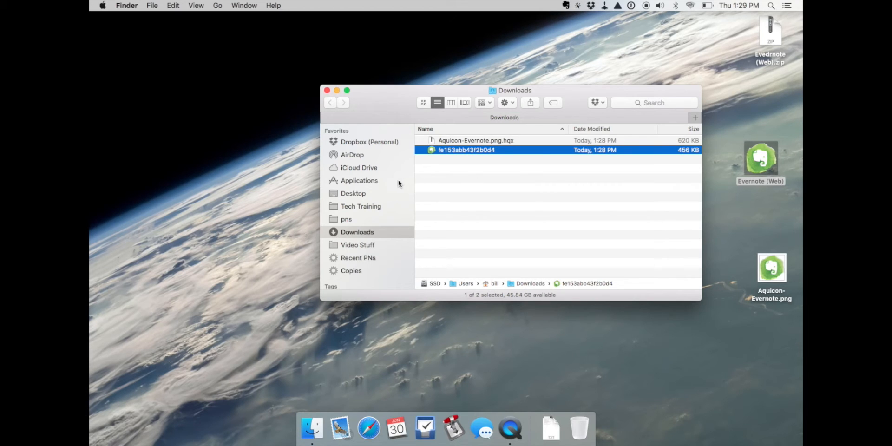
Move the Evernote (Web) shortcut from the desktop into the Applications folder, replacing the existing copy, and test-launch it before quitting Safari.
left_click(368, 183)
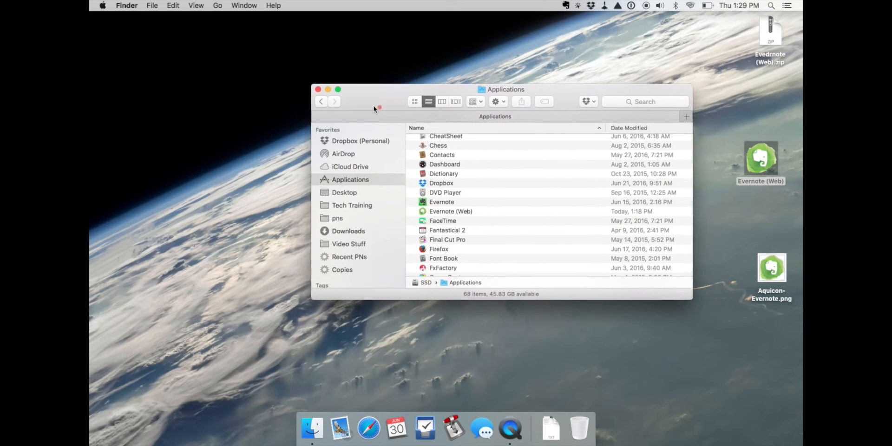
left_click_drag(376, 107, 282, 80)
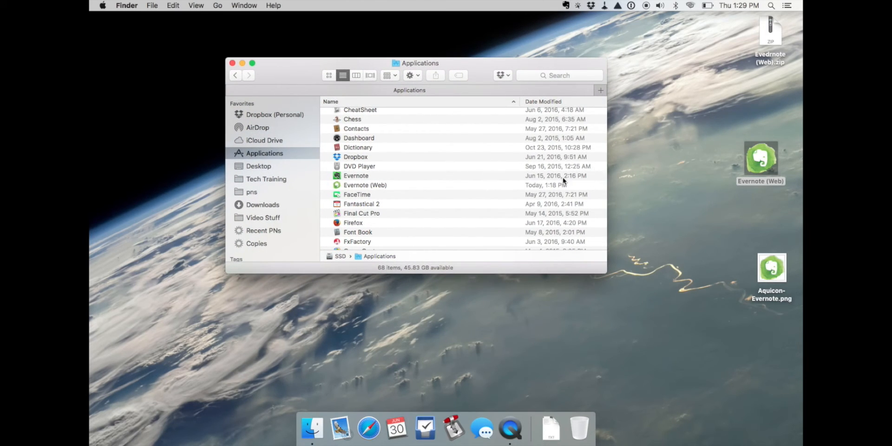
left_click_drag(762, 161, 376, 187)
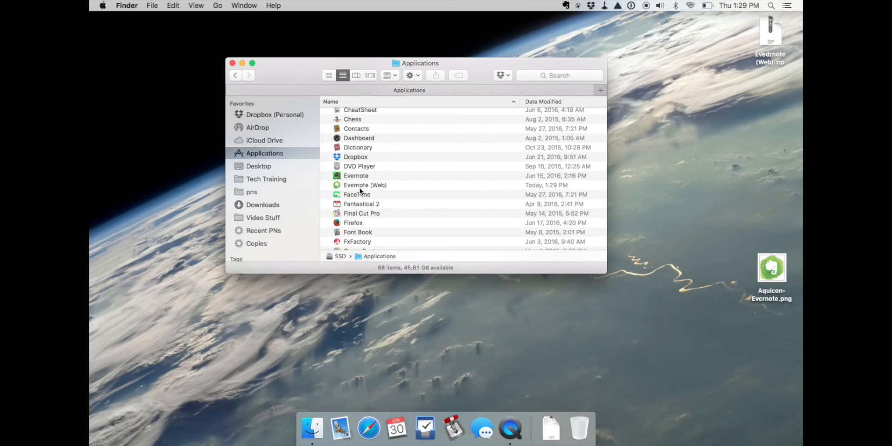
double_click(365, 185)
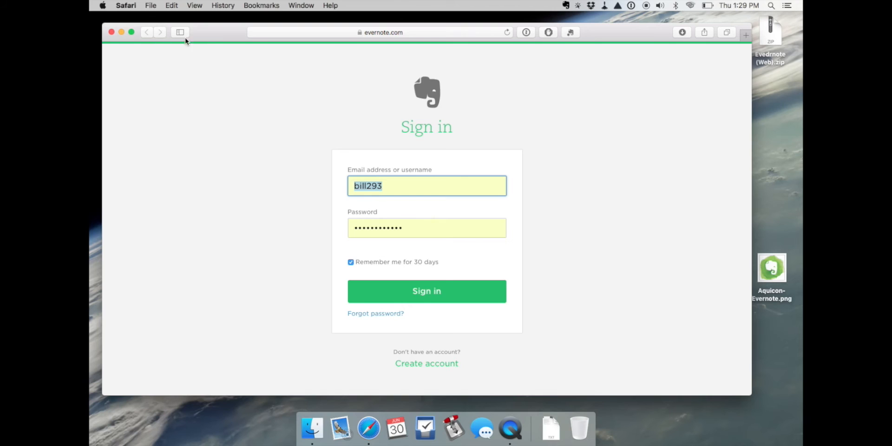
key("super+q")
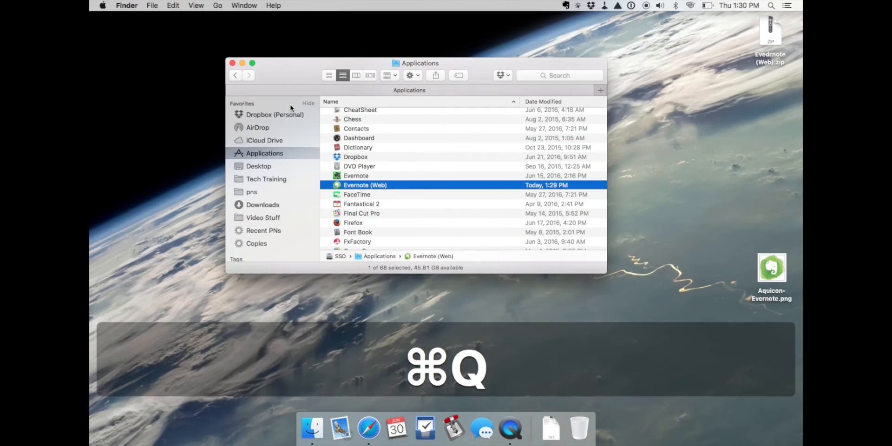
Add Evernote (Web) from Applications to the document side of the Dock and launch it from there.
left_click_drag(353, 188, 538, 432)
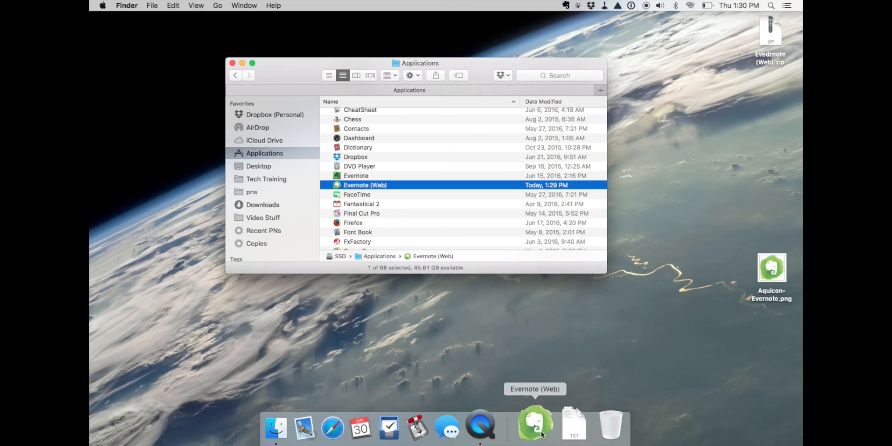
left_click(562, 359)
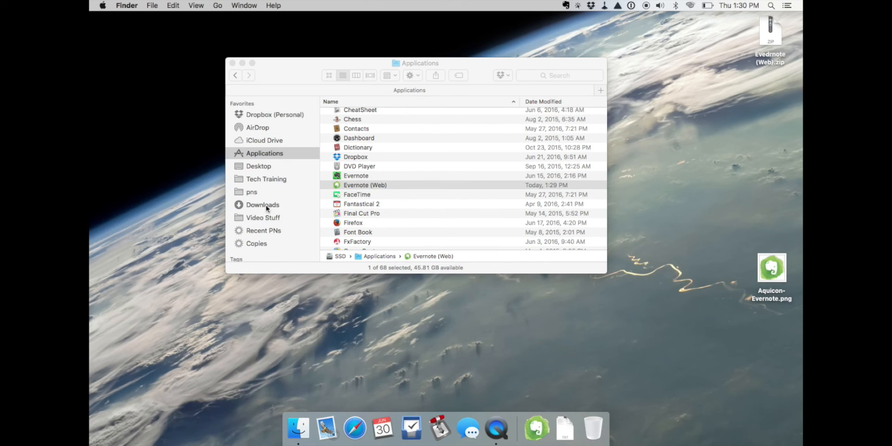
left_click(536, 427)
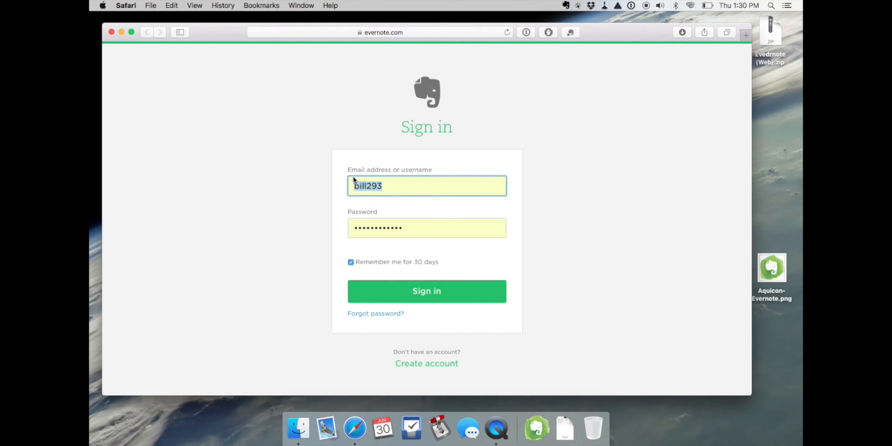
left_click(646, 6)
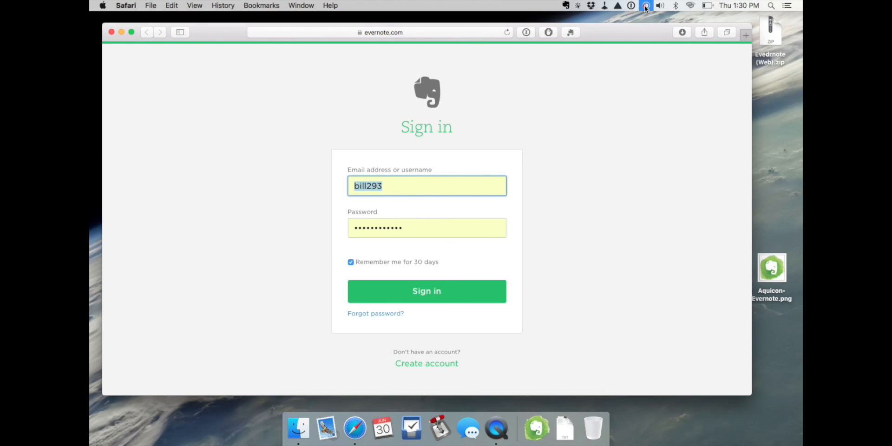